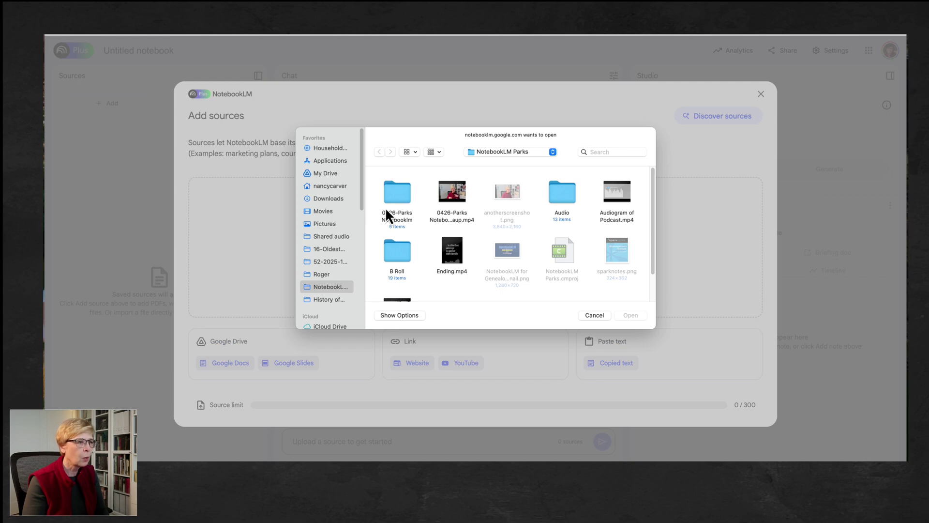
Upload both PDFs from the History of Wells Docs folder, the 1869 Paul and Parks and 1955 Woods histories, as notebook sources
left_click(328, 300)
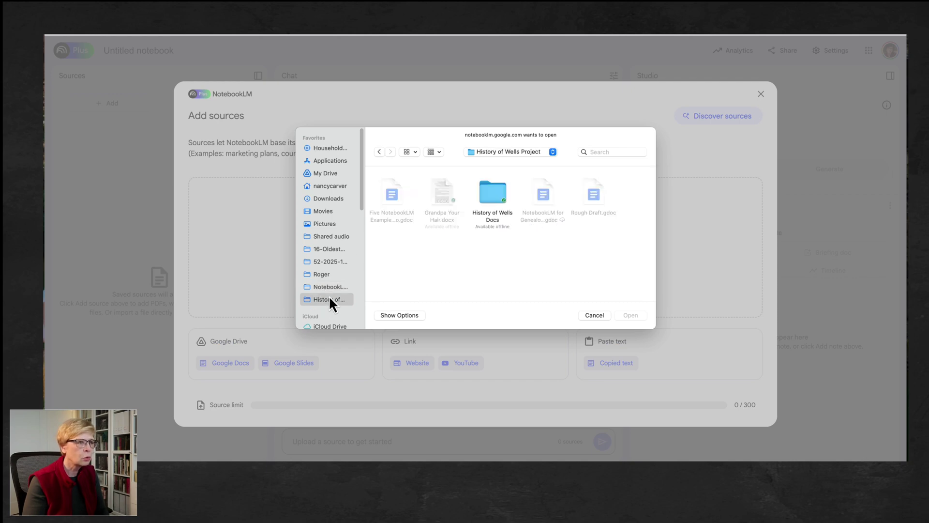
double_click(484, 201)
left_click(386, 222)
left_click(441, 221)
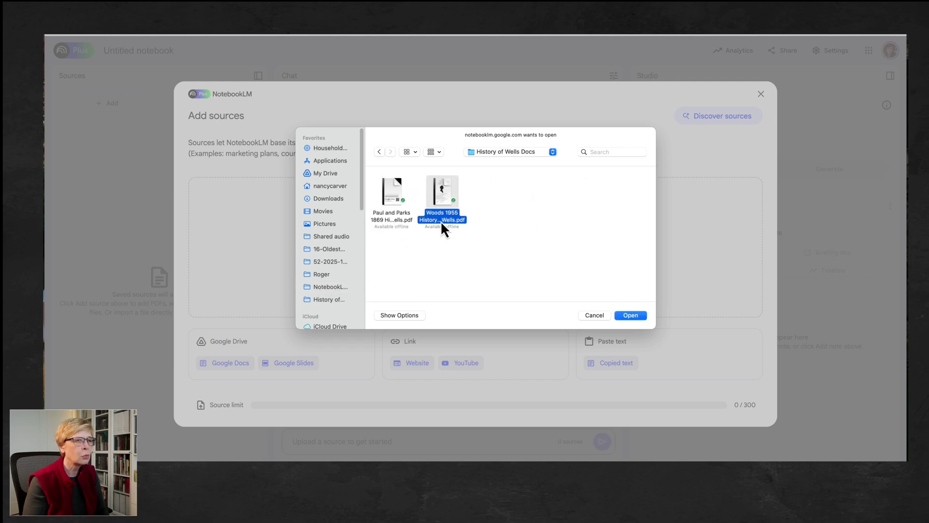
key("super+a")
left_click(631, 316)
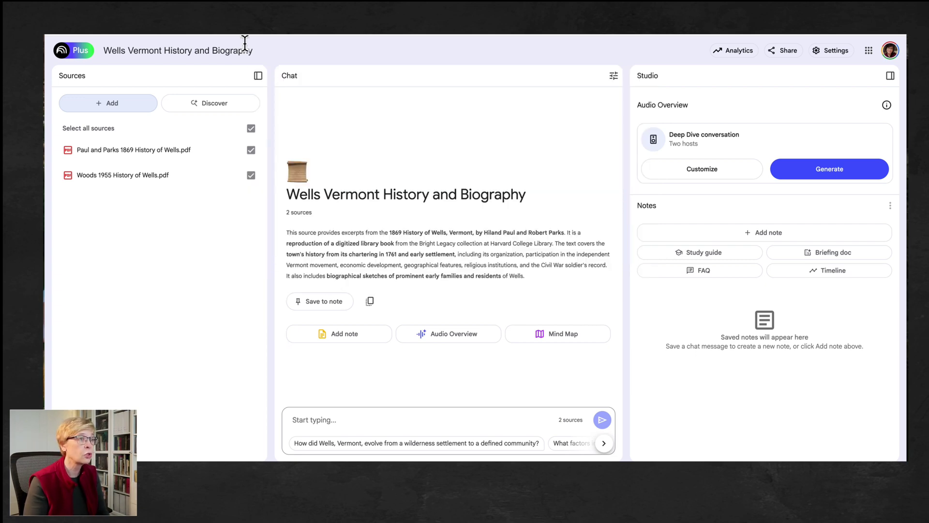
Deselect both Wells history sources one by one, and reselect all sources
left_click(252, 152)
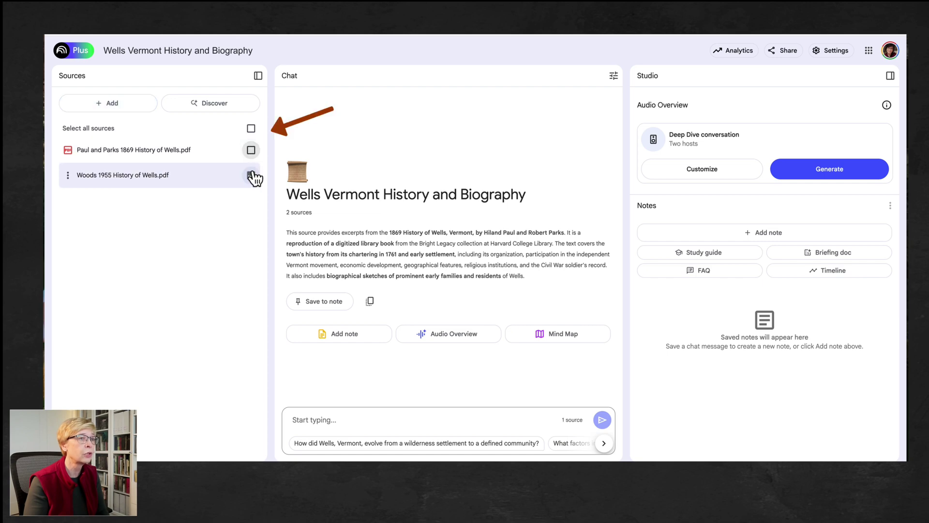
left_click(251, 176)
left_click(251, 131)
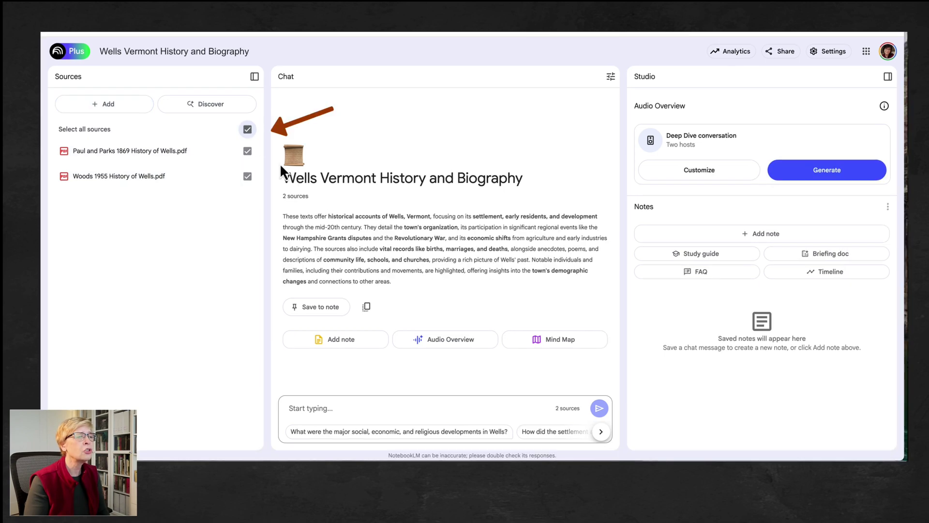
Exclude the Paul and Parks 1869 source and ask the chat who the author of the 1955 Wells history was, giving her full name
left_click(249, 152)
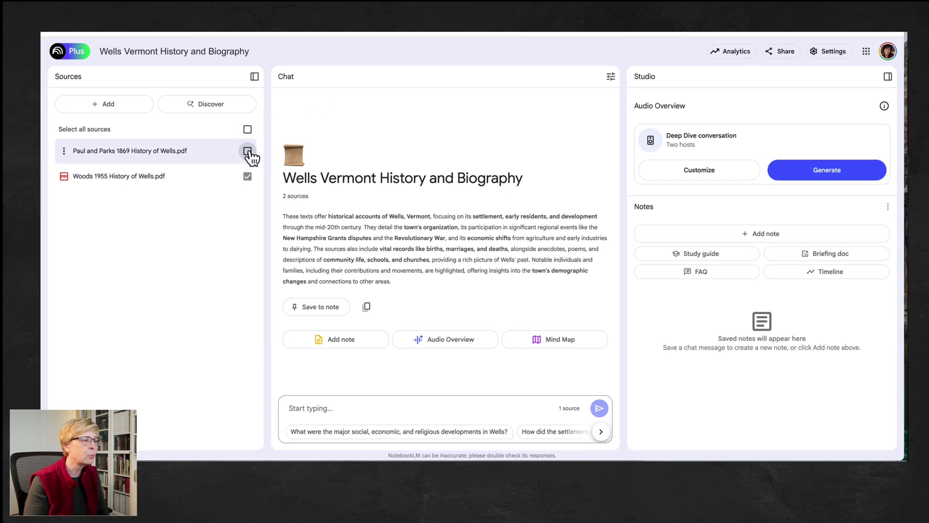
left_click(327, 406)
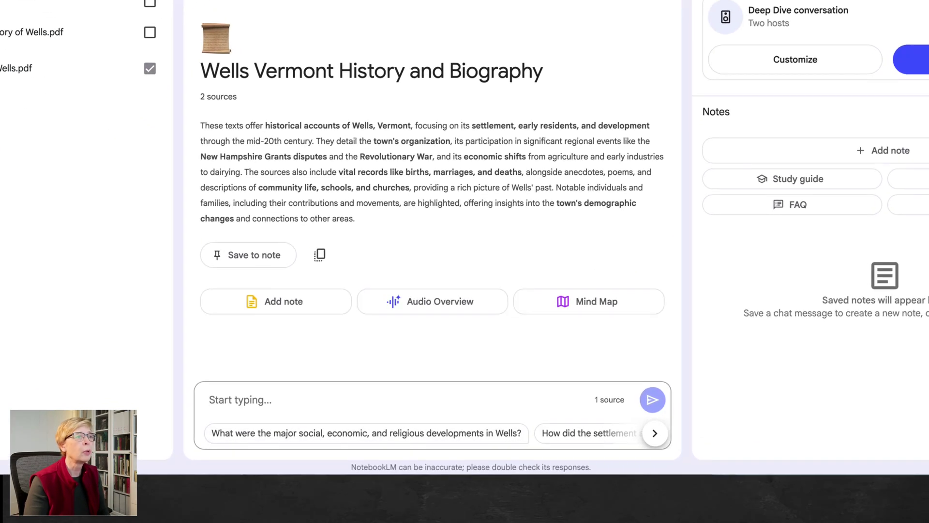
type("Who was Gra")
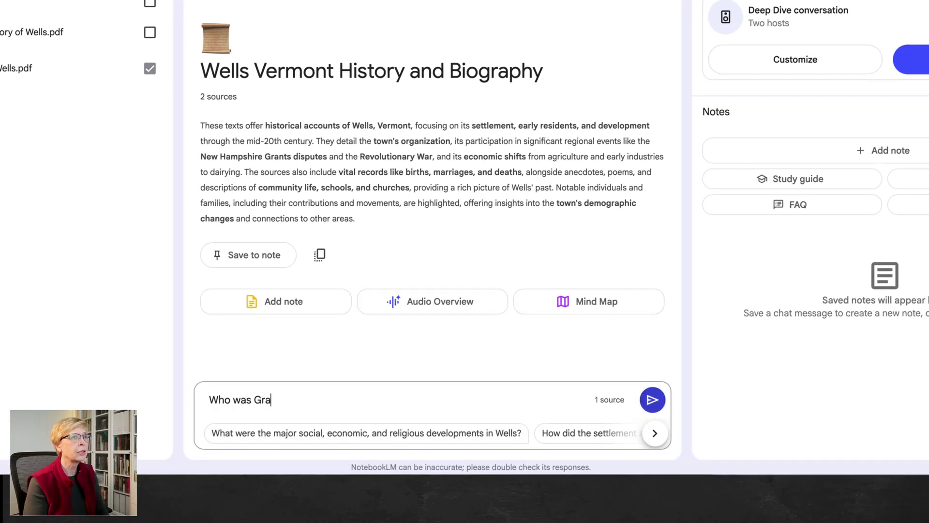
type("ce E Perm")
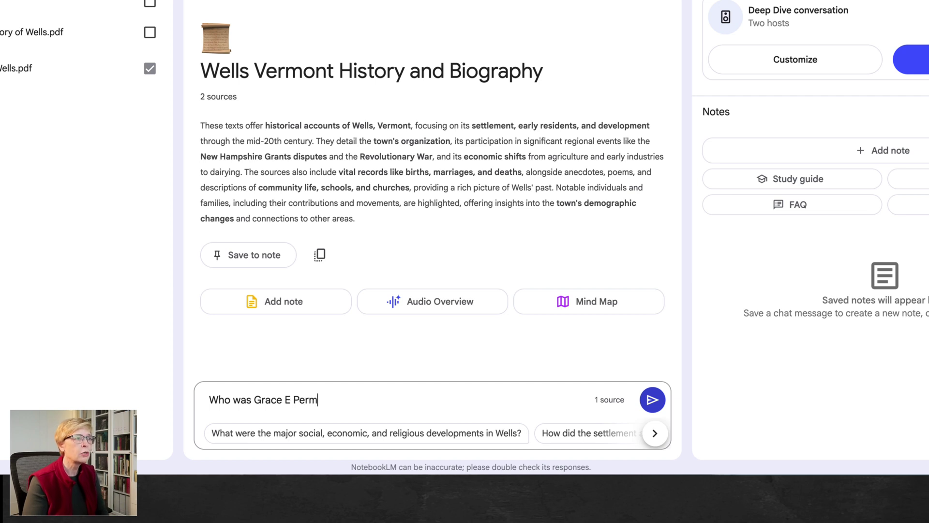
key("BackSpace")
key("BackSpace")
type("mber W")
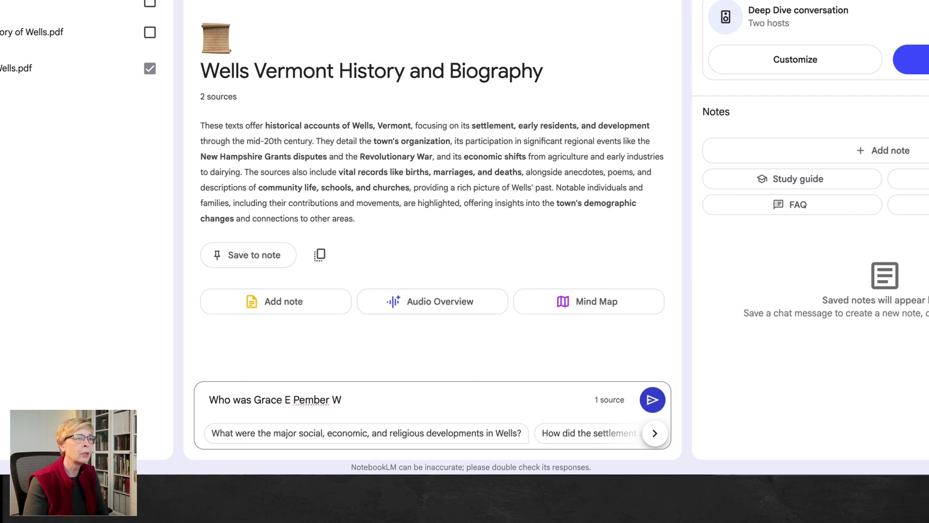
type("ood")
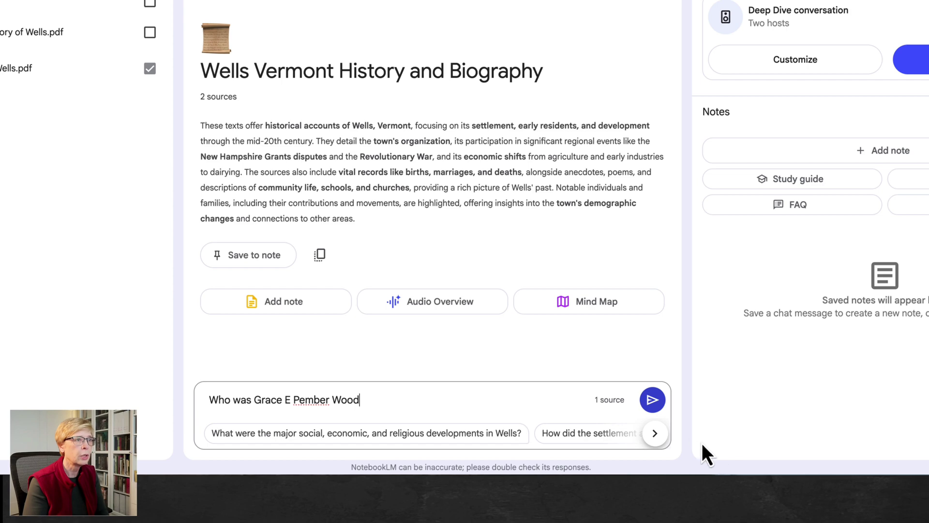
left_click(654, 403)
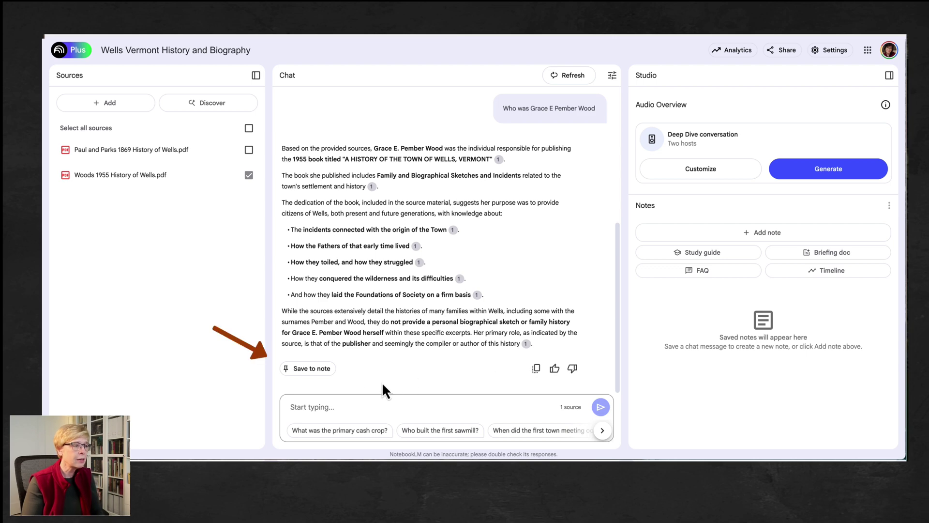
Save the chat answer to a note and clear the chat history
left_click(321, 370)
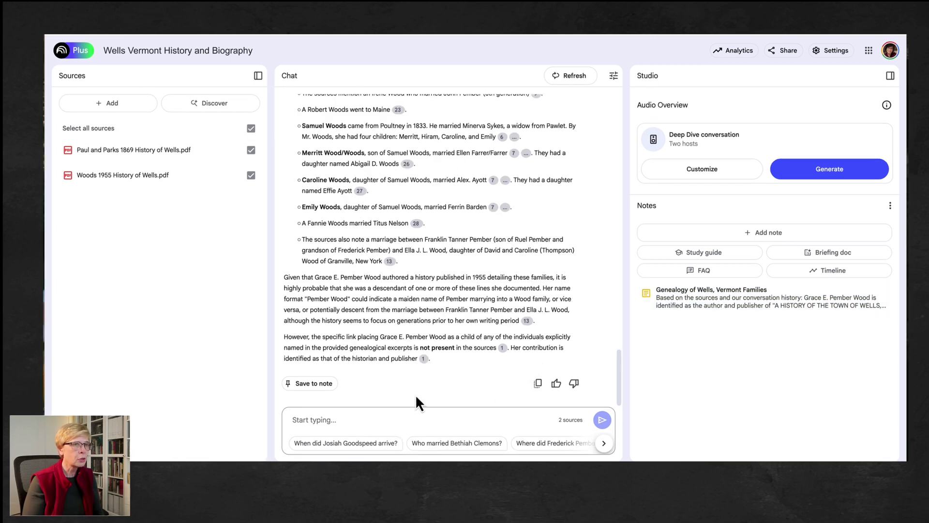
left_click(579, 76)
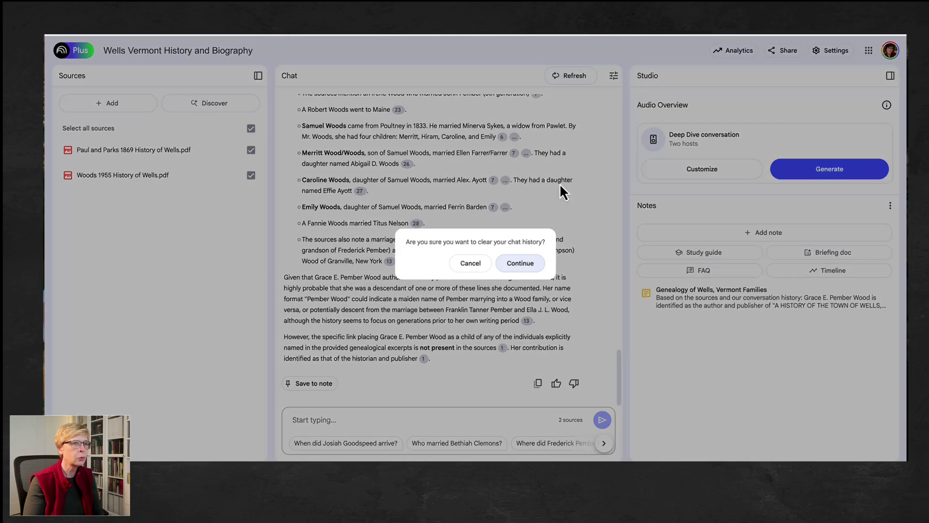
left_click(525, 264)
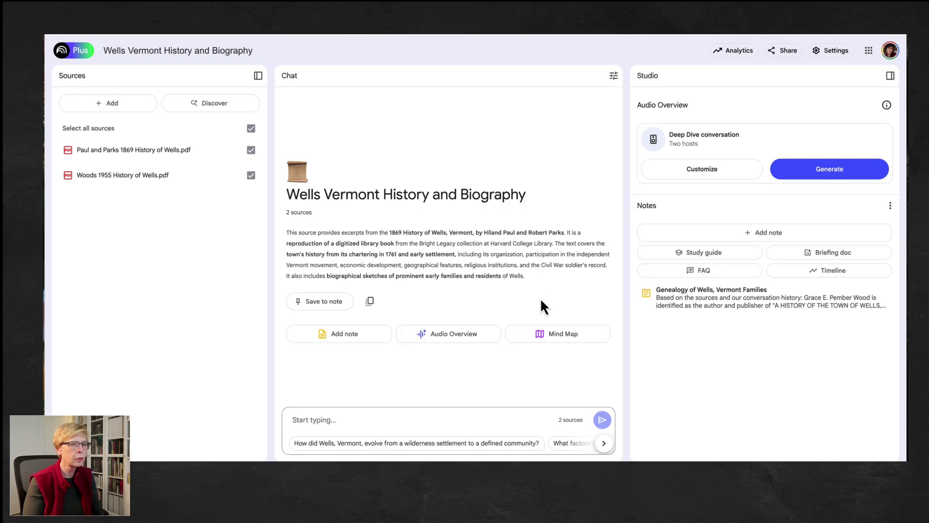
Generate a mind map of the sources and expand its Early History, Charter and Land Divisions (70 Shares) branches before closing it
left_click(557, 336)
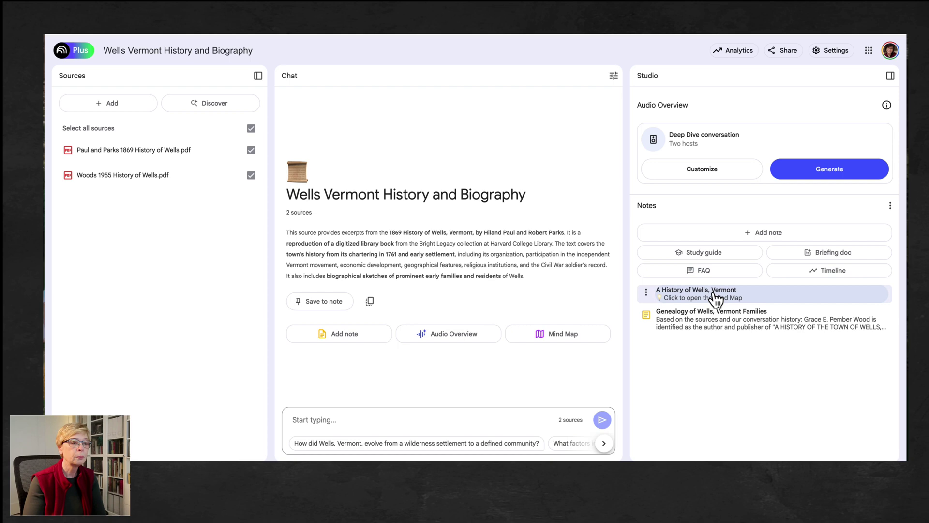
left_click(715, 295)
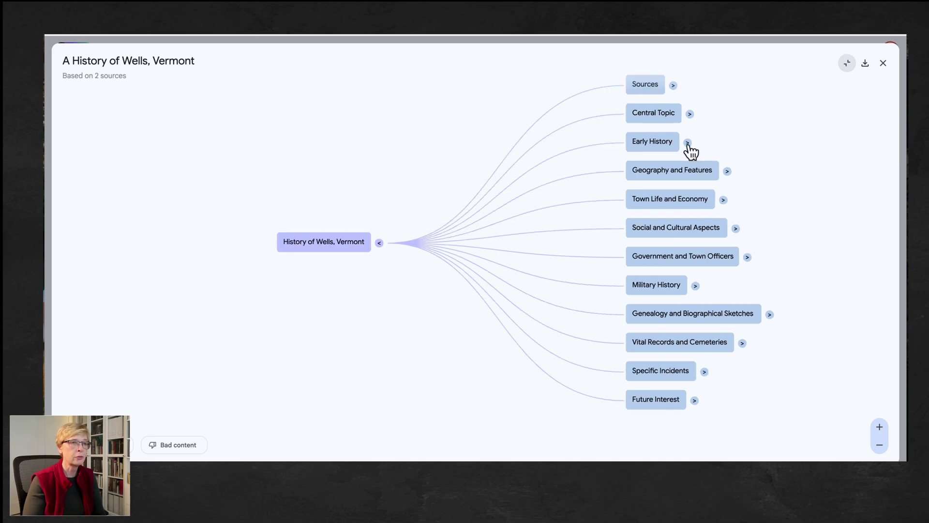
left_click(687, 143)
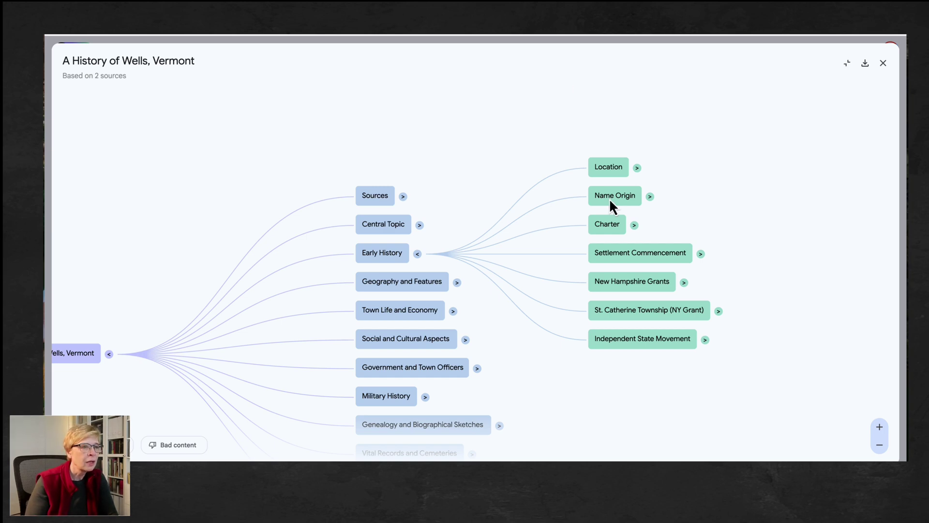
left_click(634, 225)
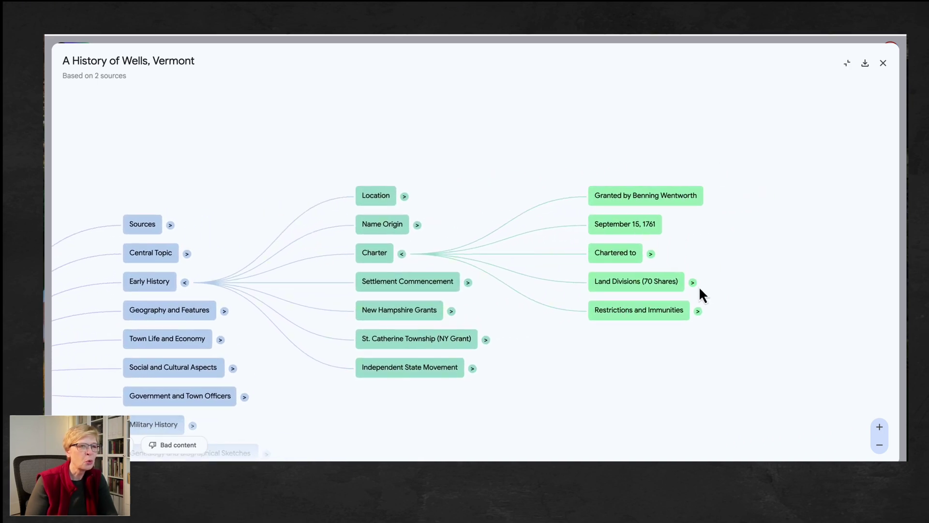
left_click(694, 283)
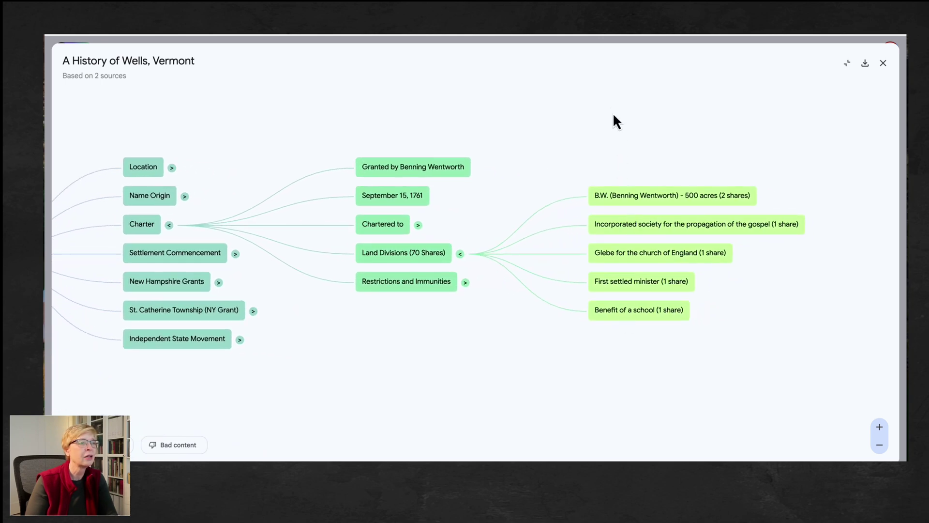
left_click(884, 65)
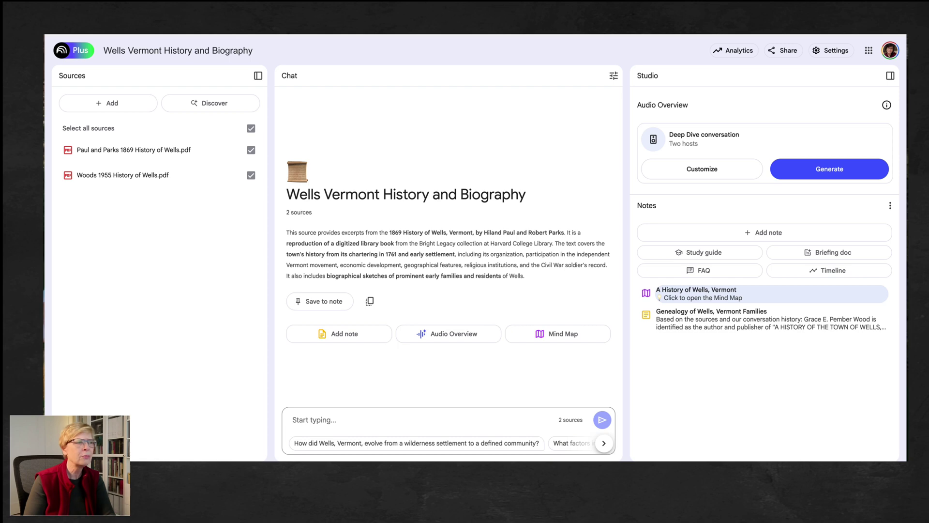
Look at the Audio Overview customization options without generating anything, and add an empty note to the notebook
left_click(696, 175)
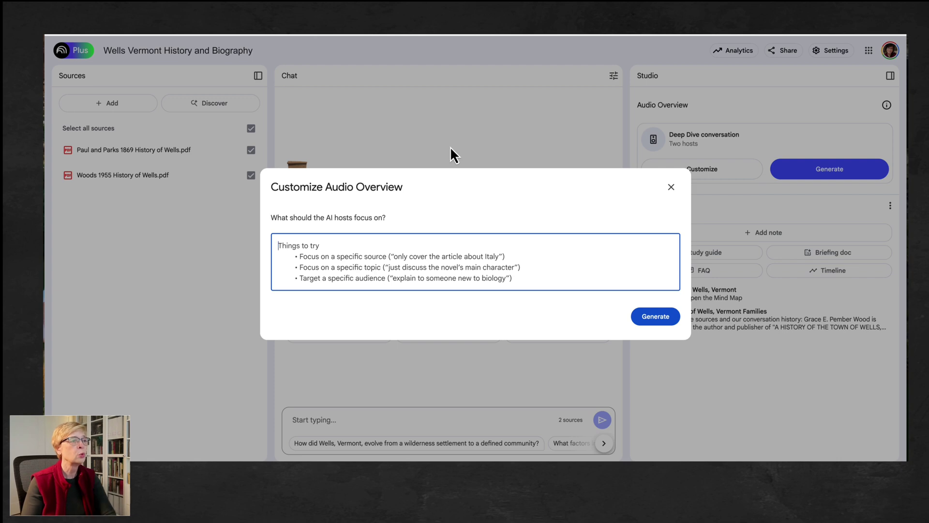
left_click(672, 187)
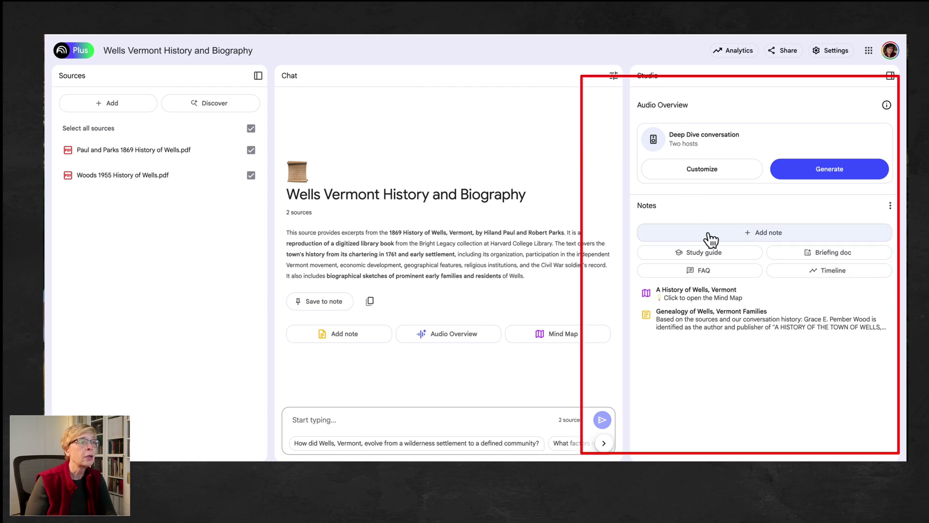
left_click(725, 237)
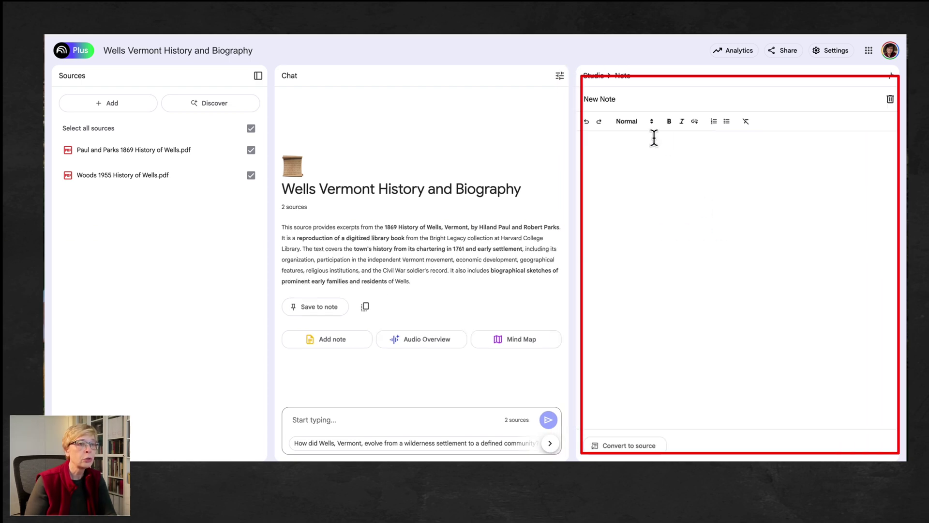
left_click(893, 77)
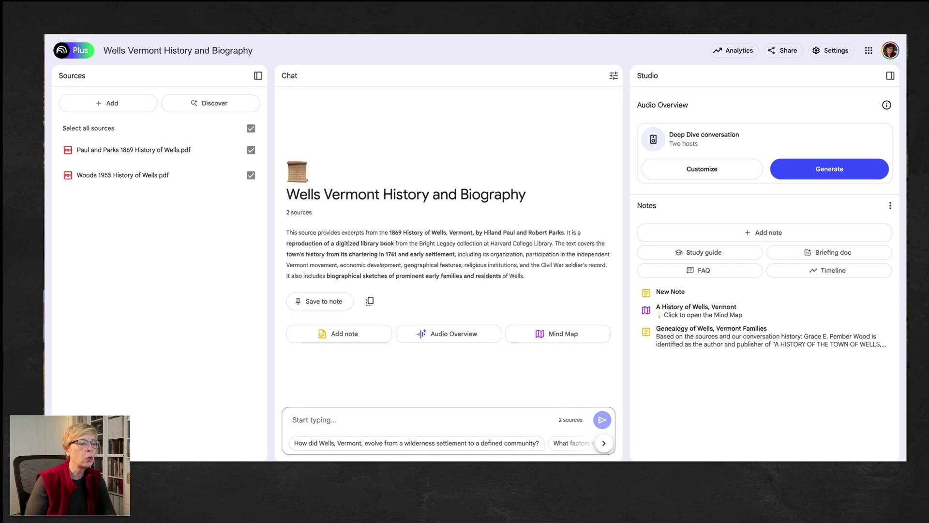
Read the saved note "Genealogy of Wells, Vermont Families" to its end, and select the notebook's title text for editing
left_click(723, 346)
scroll(713, 331, "down", 10)
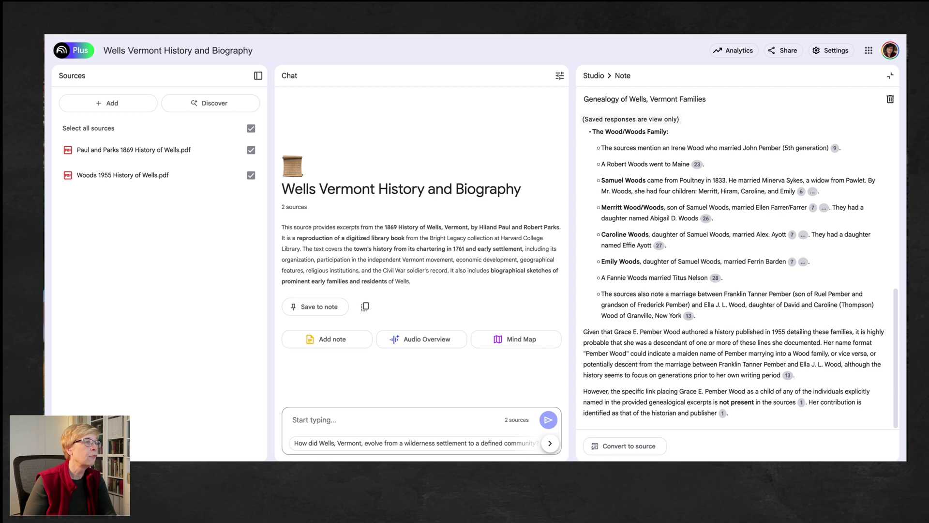
left_click(148, 50)
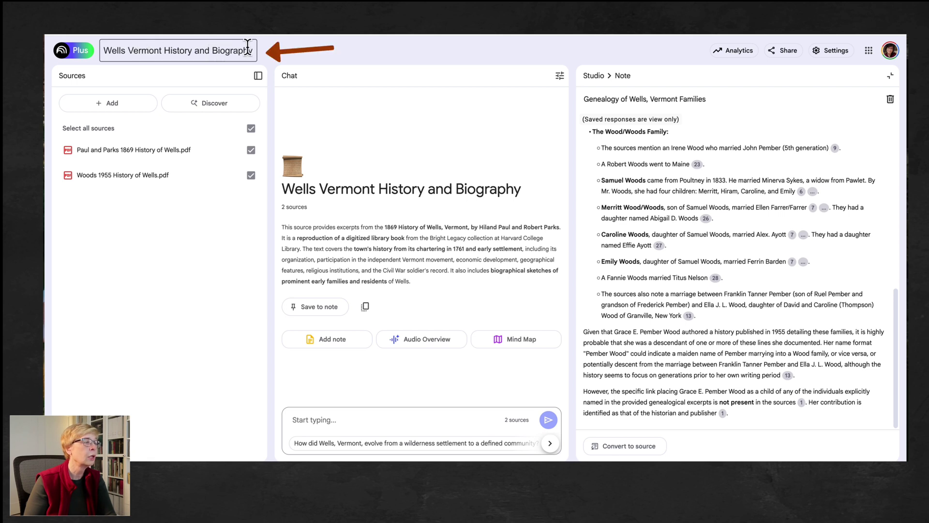
left_click_drag(254, 50, 102, 51)
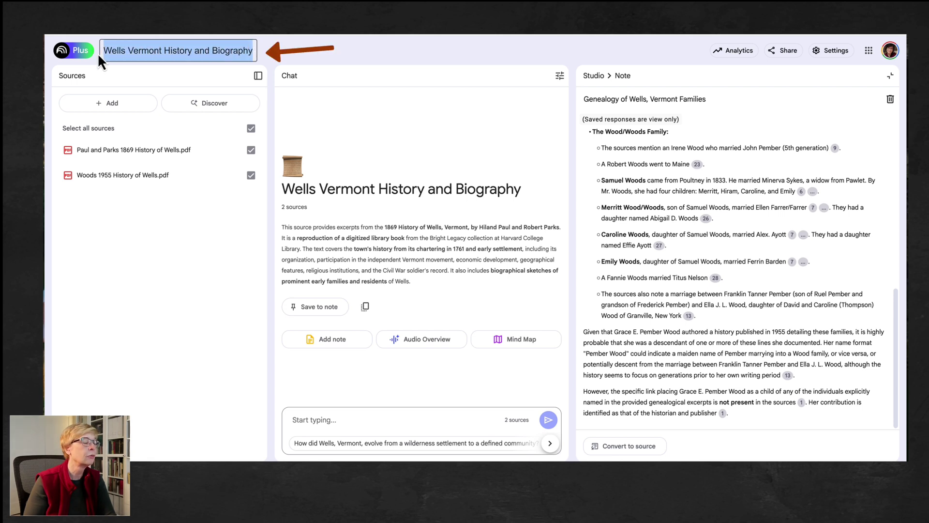
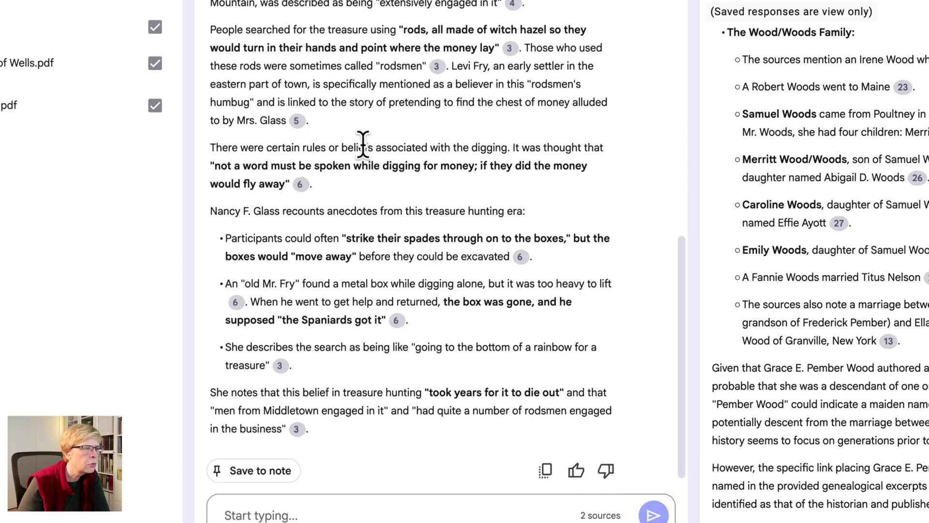
Discover new sources with the request "Tell me more about the rodsmen who used divining rods to hunt for treasure"
scroll(363, 146, "down", 2)
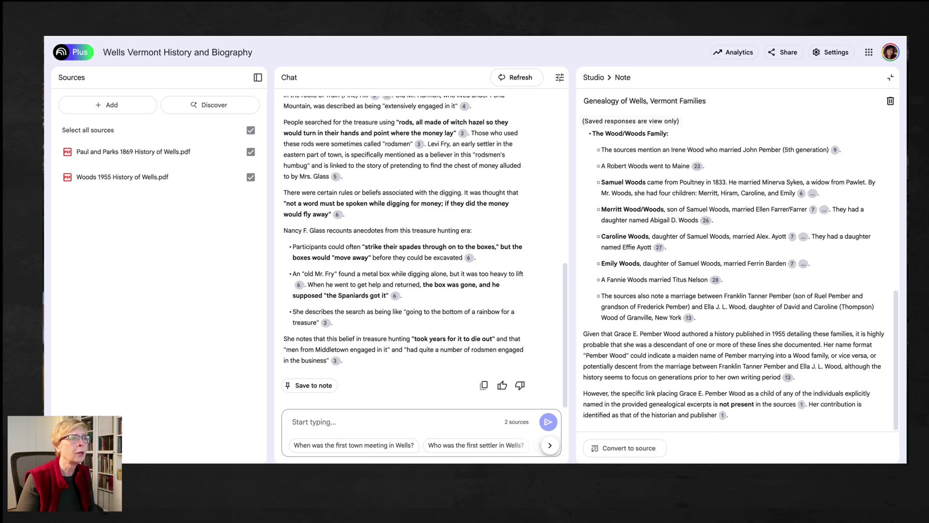
left_click(198, 113)
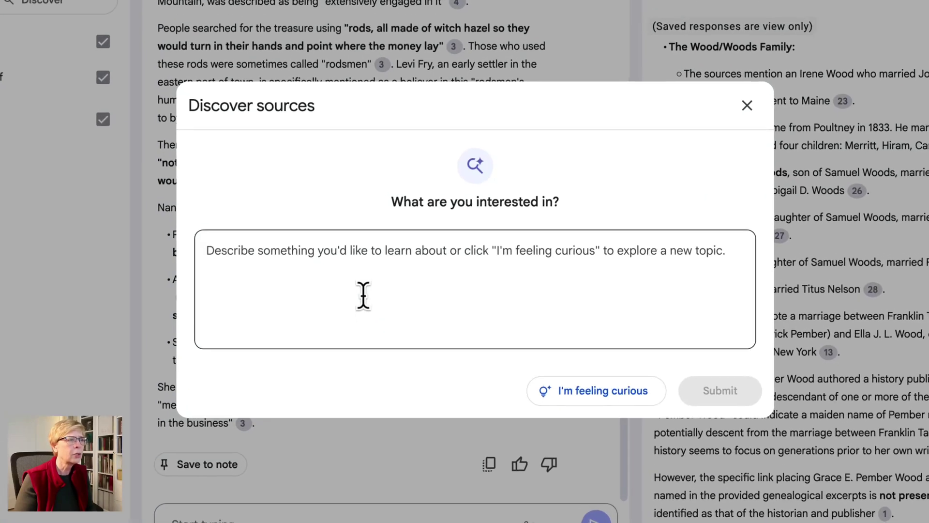
left_click(395, 285)
type("Tell")
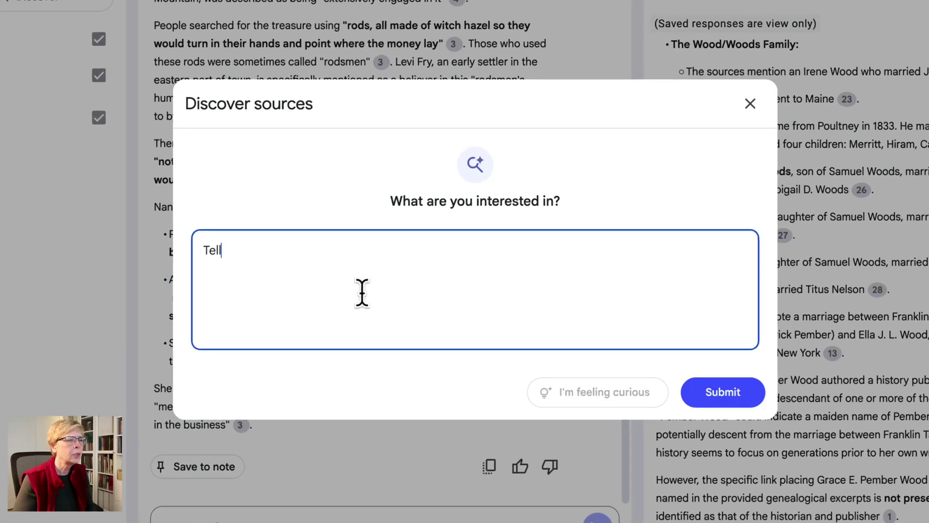
type(" me more about the rodsmen who u")
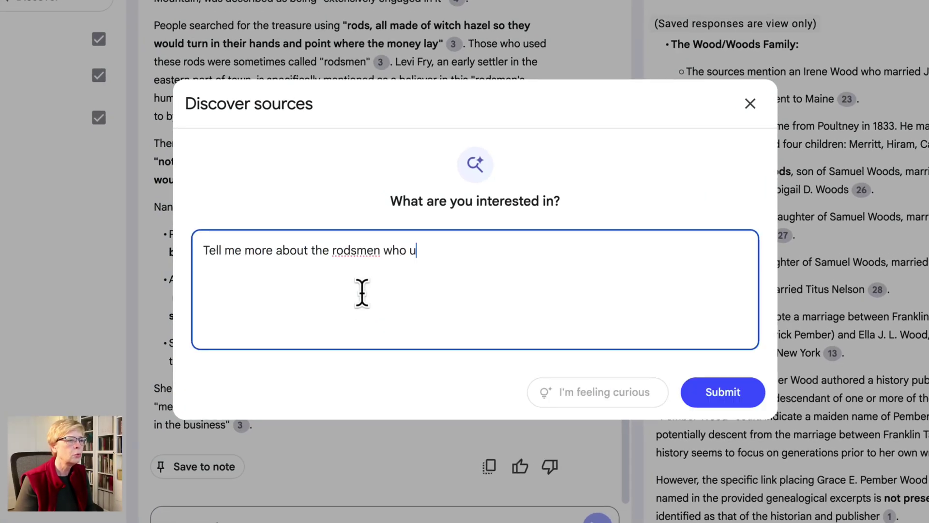
type("sed divig")
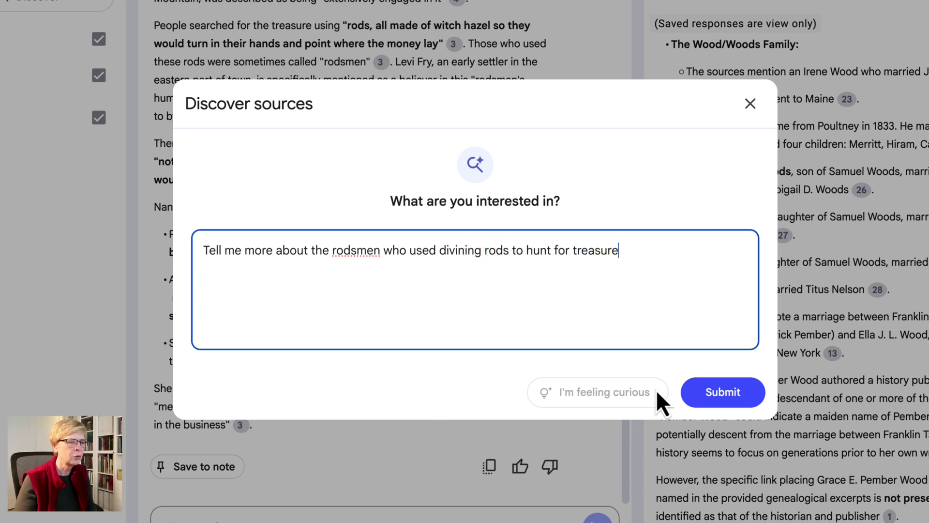
left_click(736, 392)
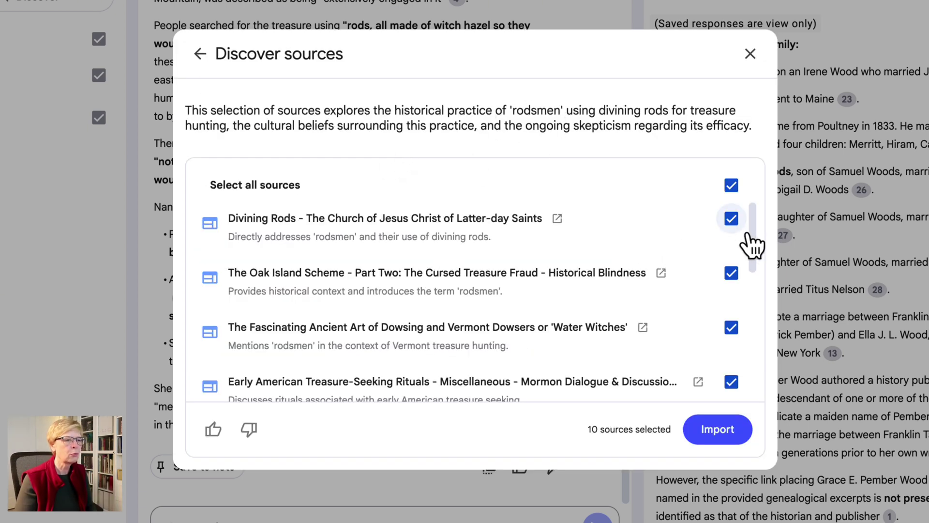
Review the full list of discovered sources on rodsmen and divining rods, and close it without importing any
left_click_drag(754, 240, 758, 157)
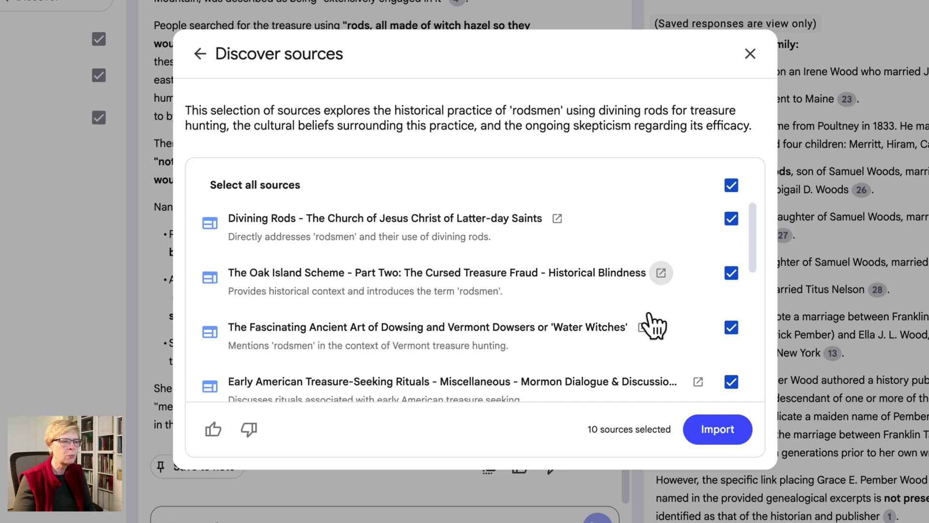
left_click_drag(755, 261, 755, 400)
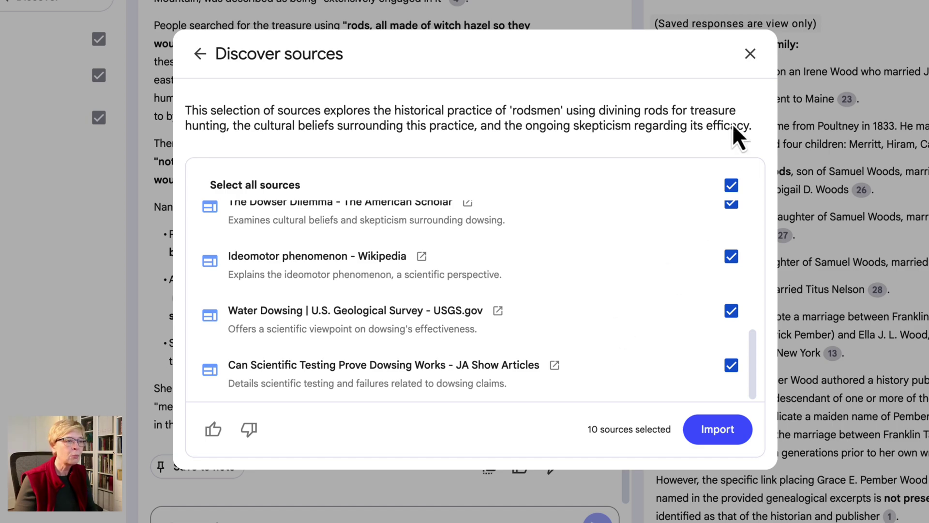
left_click(751, 53)
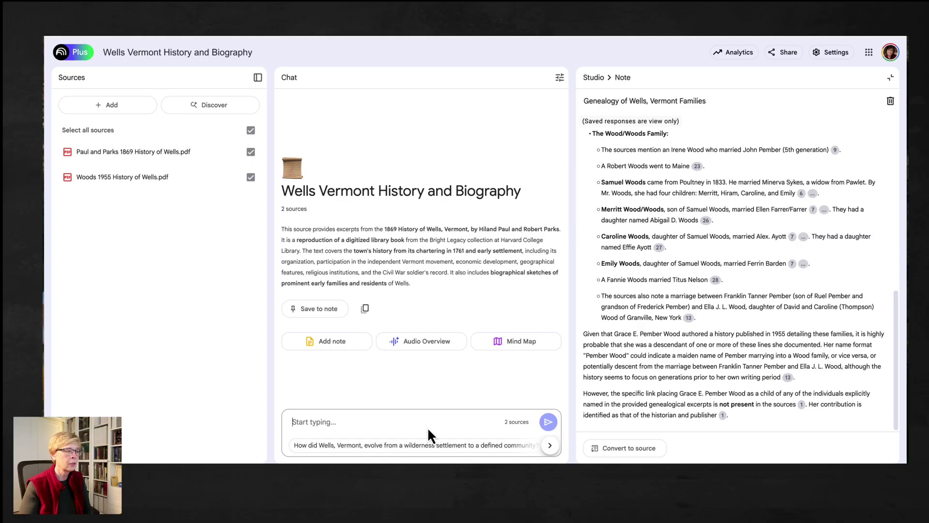
Ask the chat to explain the relationship between the Parks esquire and the Parks relative who died in 1868, and read the answer
type("Ex")
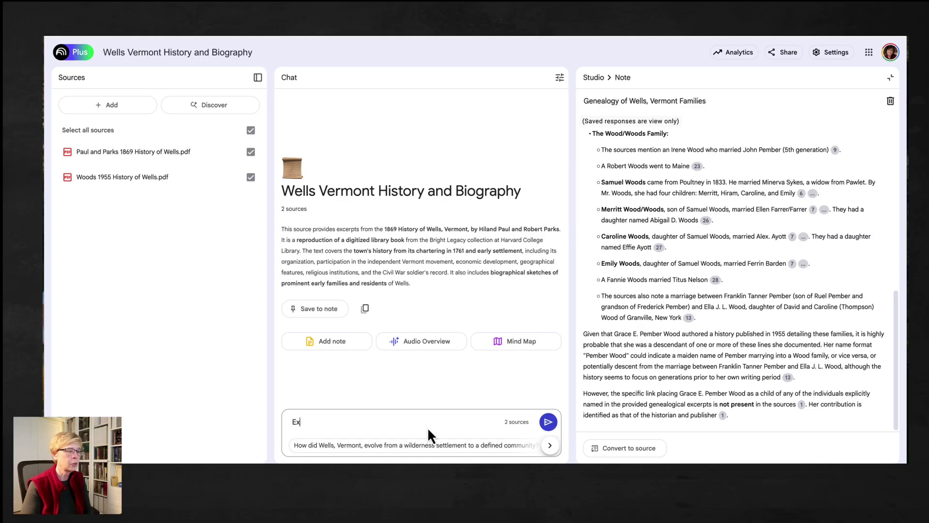
type("plain the relation")
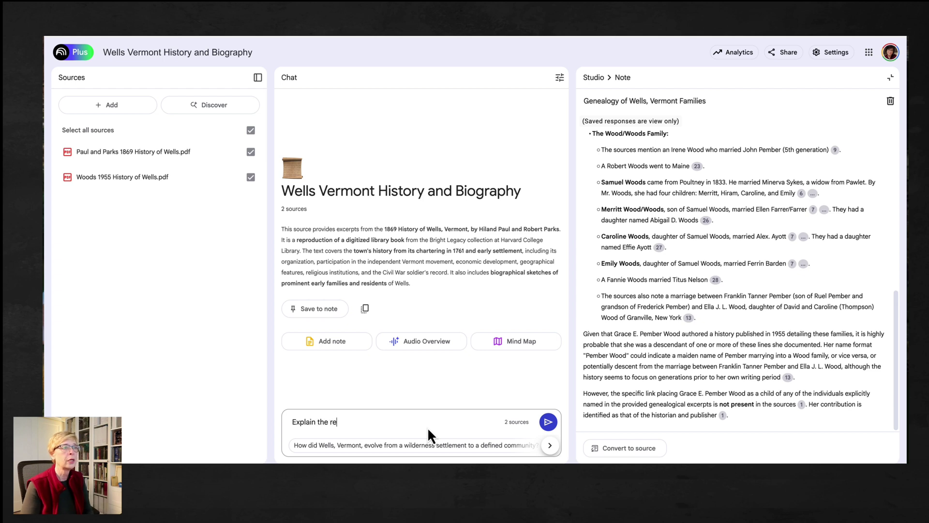
type("betwe")
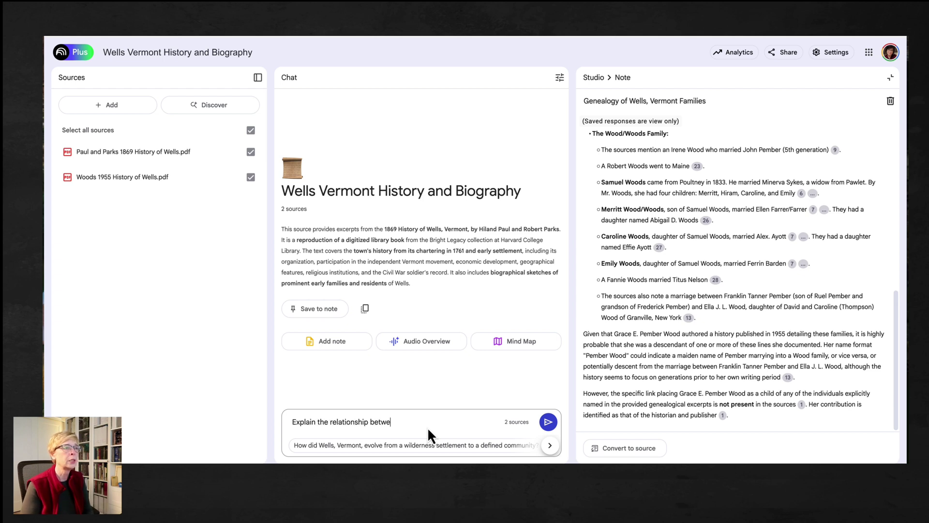
type("en robert parks esquire and Joseph parks (died 18")
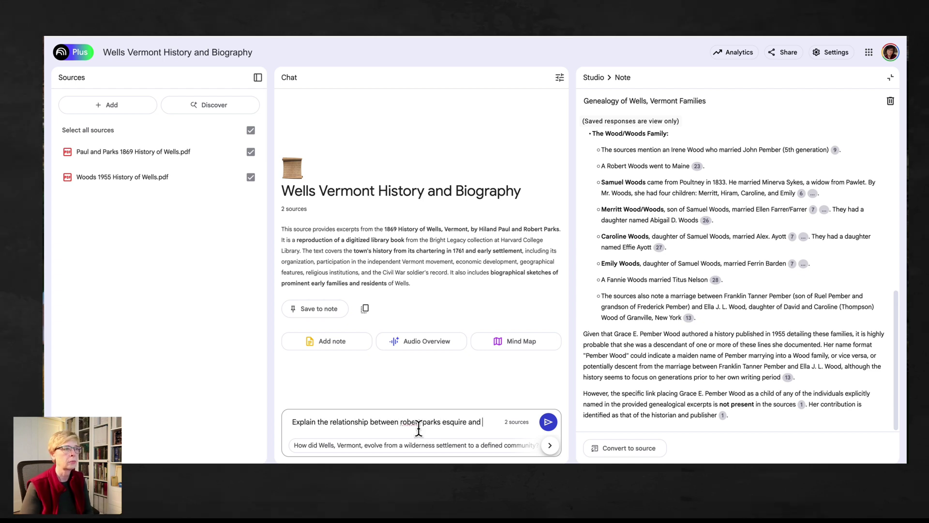
type("68)")
key("Return")
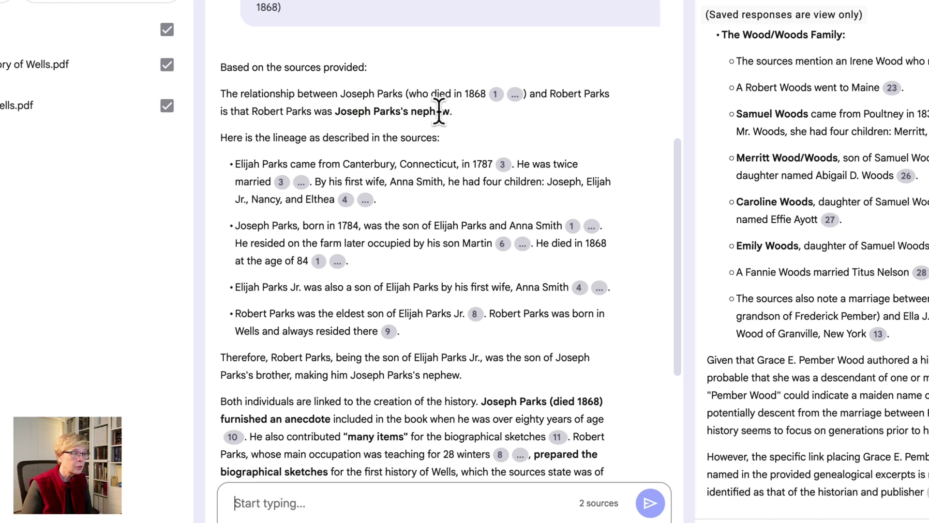
scroll(508, 125, "down", 1)
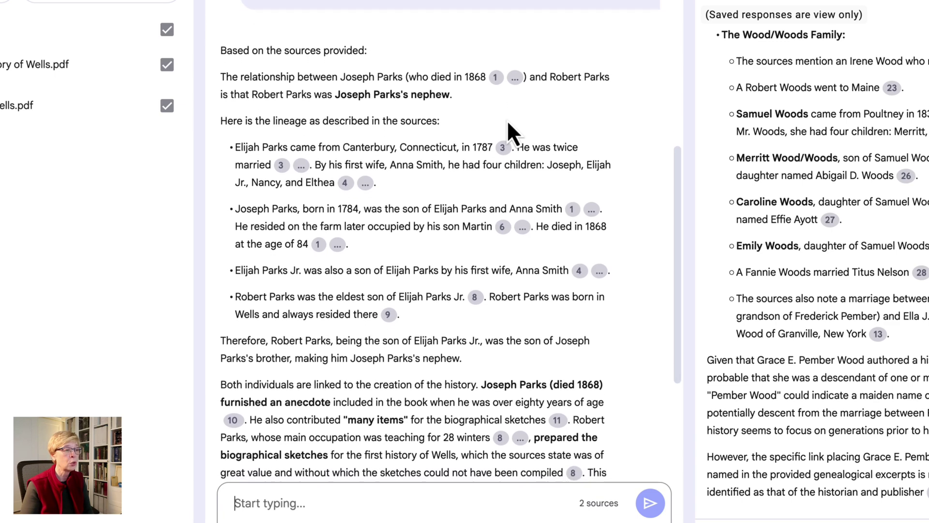
scroll(506, 120, "down", 1)
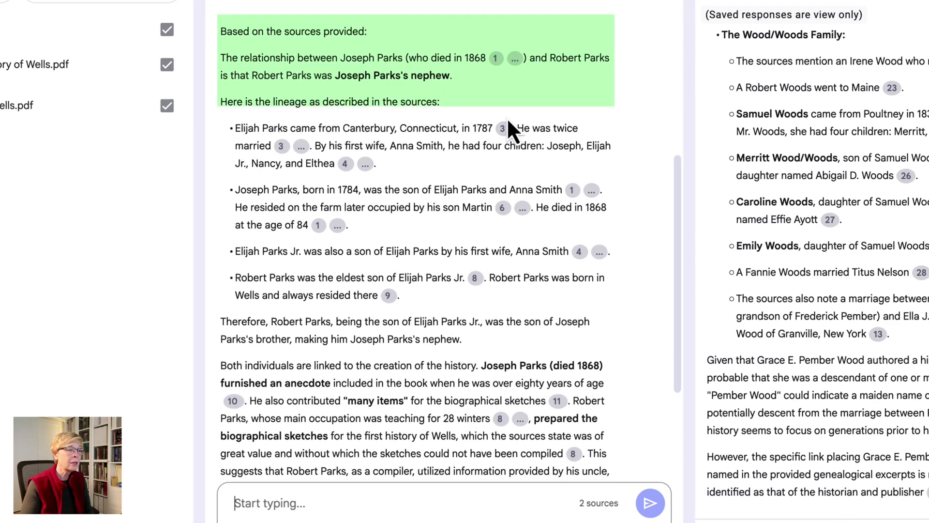
scroll(507, 118, "down", 1)
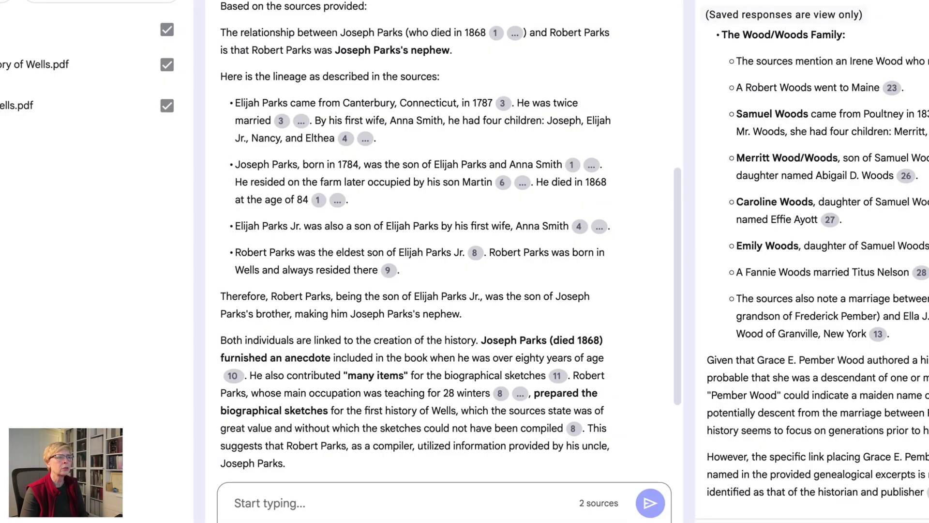
Ask who the earliest Parks ancestor mentioned is and where they originally came from before settling in Wells, and read the answer
type("So let's go ask, who is the earliest Parks ancestor mentioned and where did they originally come from before settling in Wells, Vermont?")
key("Return")
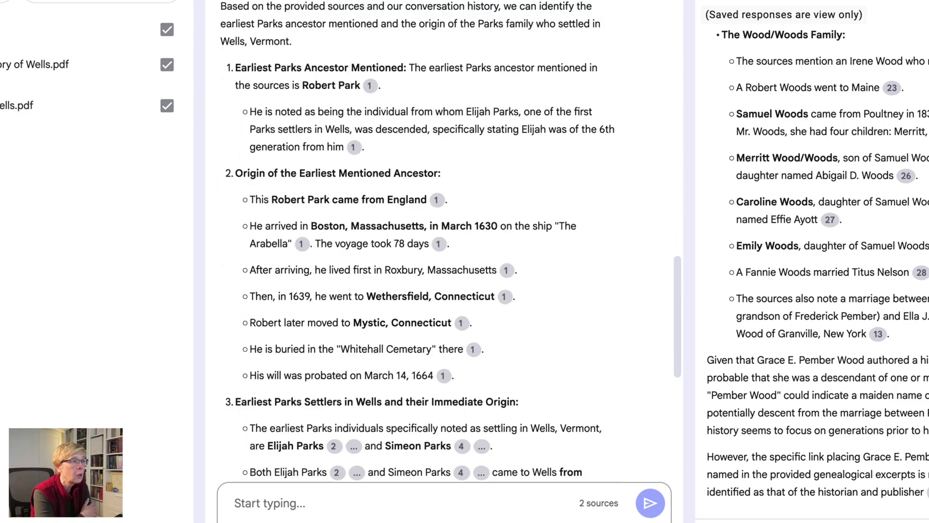
scroll(578, 181, "down", 2)
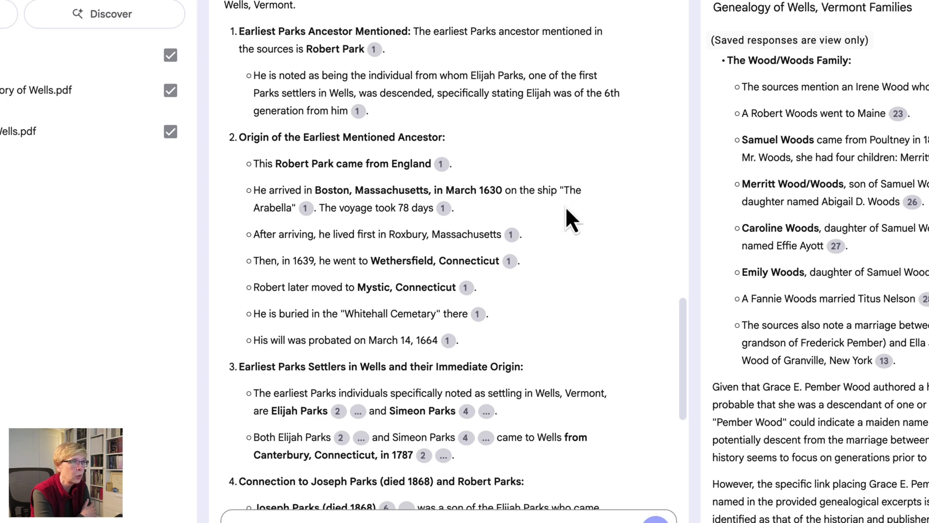
scroll(567, 240, "down", 1)
scroll(568, 241, "down", 1)
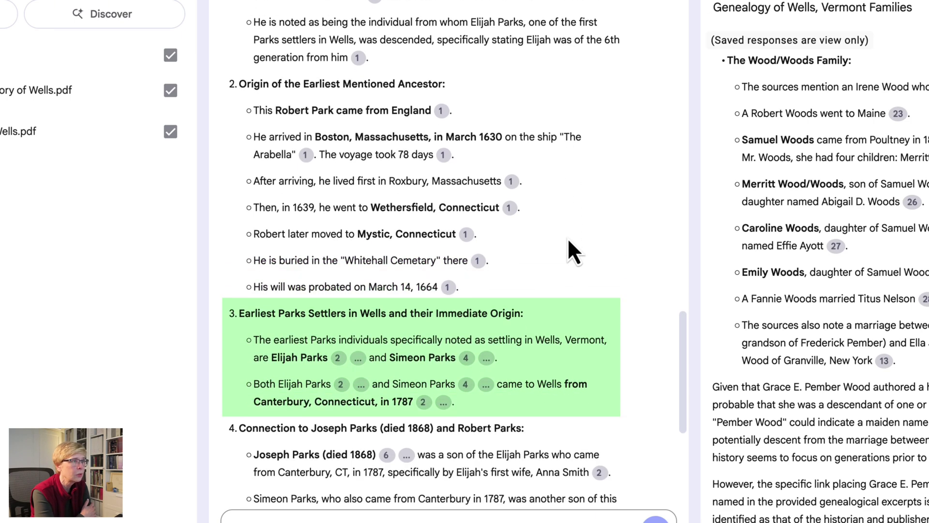